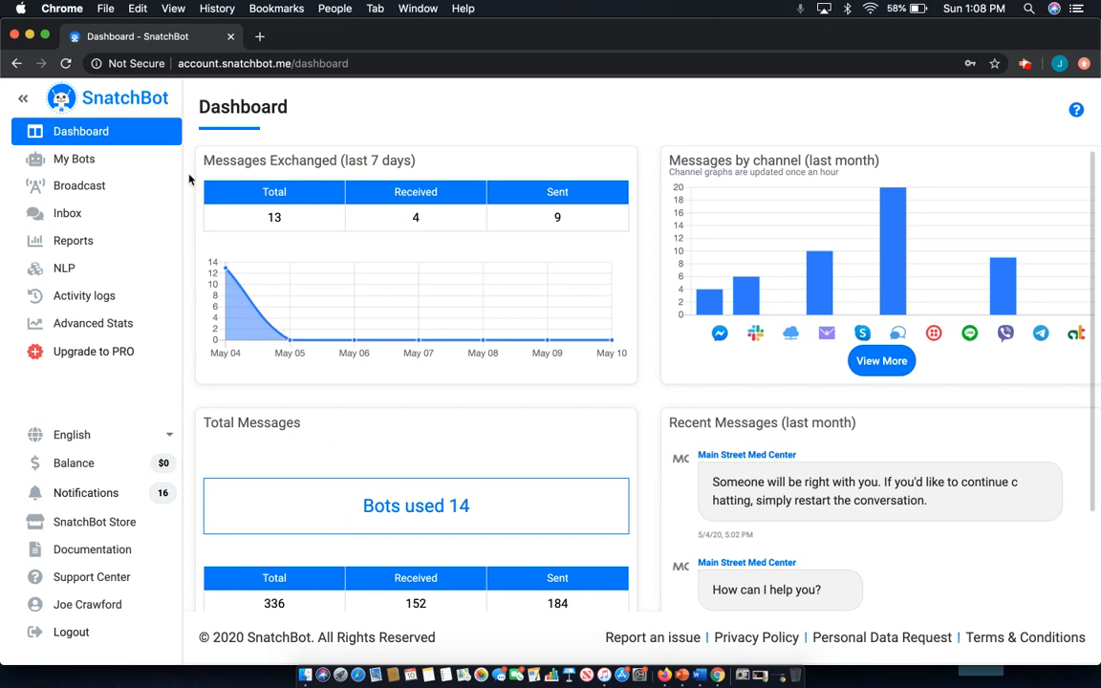
# Open the Health Bud bot for building and add a Translation interaction named "Translate Request"
pyautogui.click(105, 161)
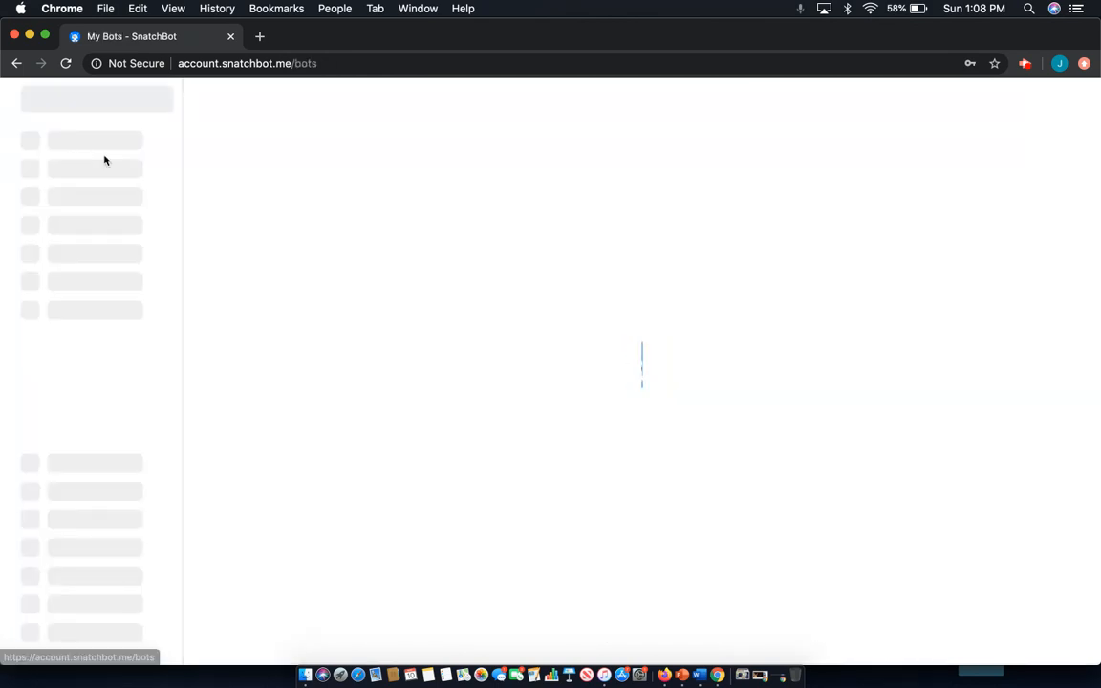
pyautogui.click(711, 187)
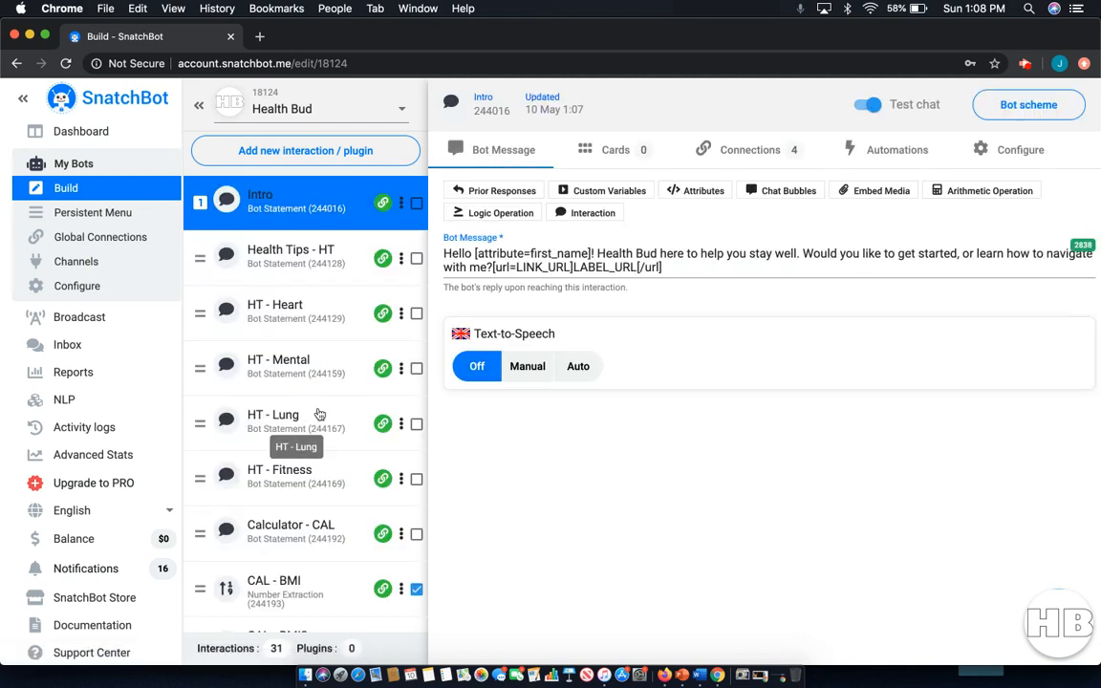
pyautogui.click(337, 153)
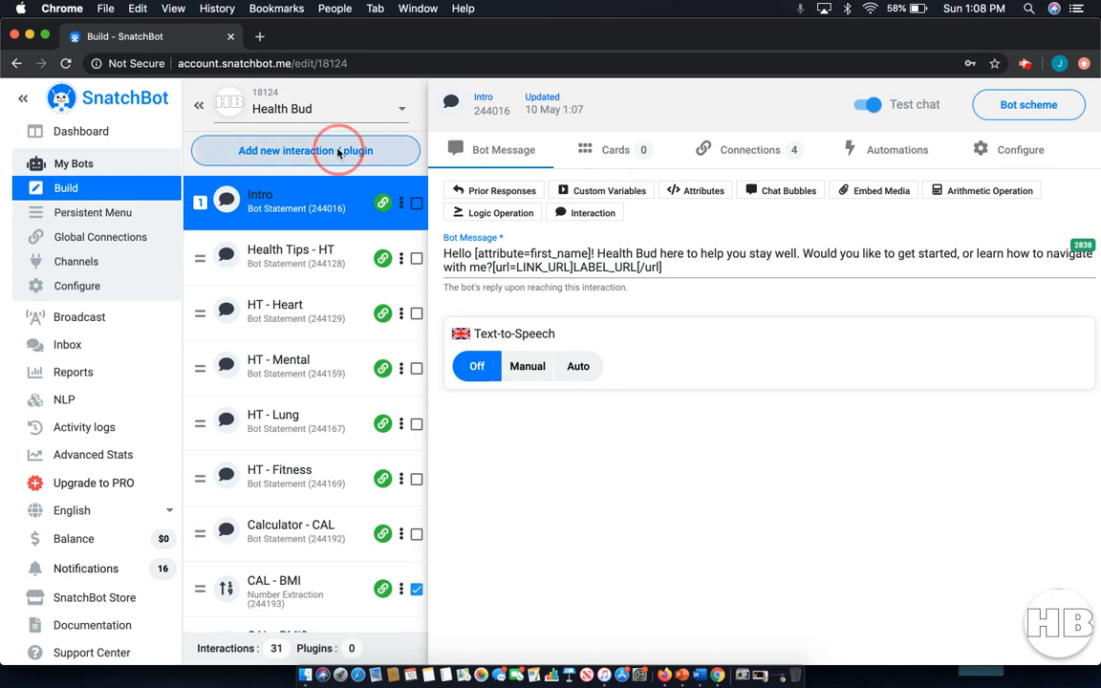
pyautogui.scroll(-5, 442, 380)
pyautogui.click(447, 394)
pyautogui.tripleClick(399, 472)
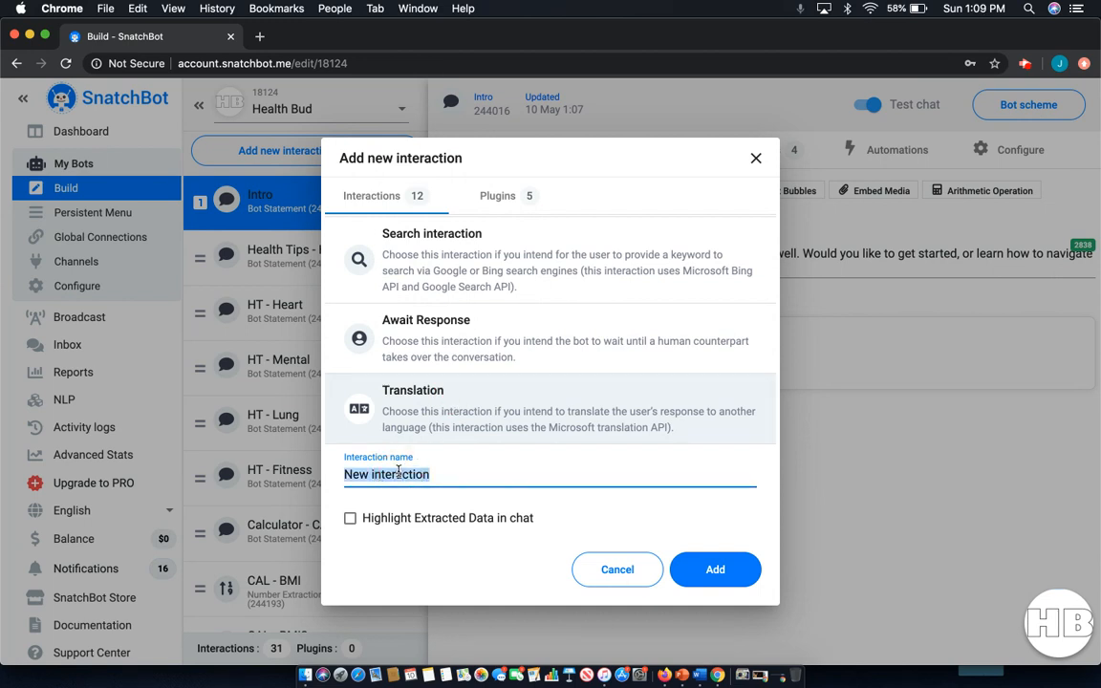
pyautogui.write('Translat')
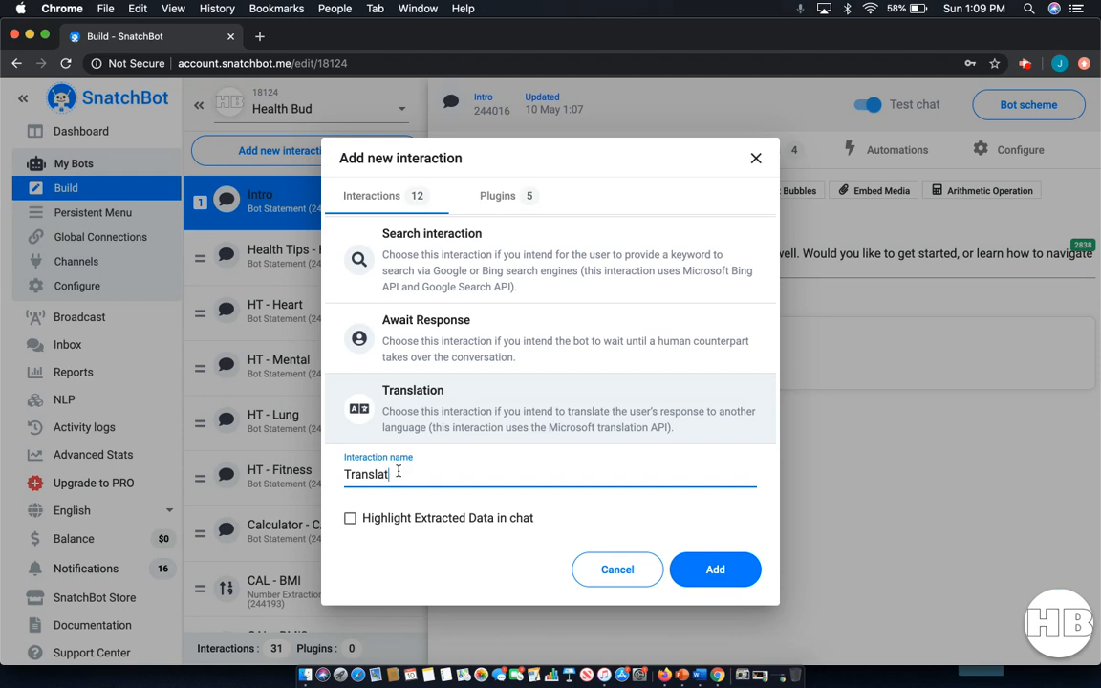
pyautogui.write('e Request')
pyautogui.press('Return')
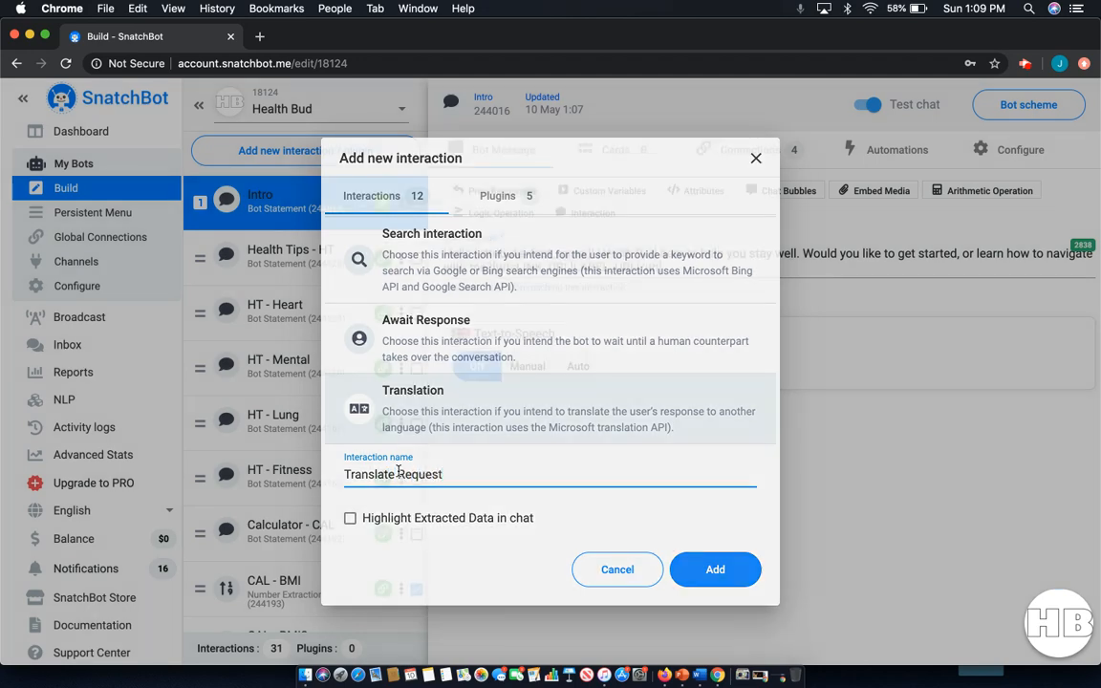
# Write the Translate Request interaction's bot message: "Enter English text and I'll translate it to French."
pyautogui.scroll(-5, 350, 458)
pyautogui.scroll(-10, 351, 458)
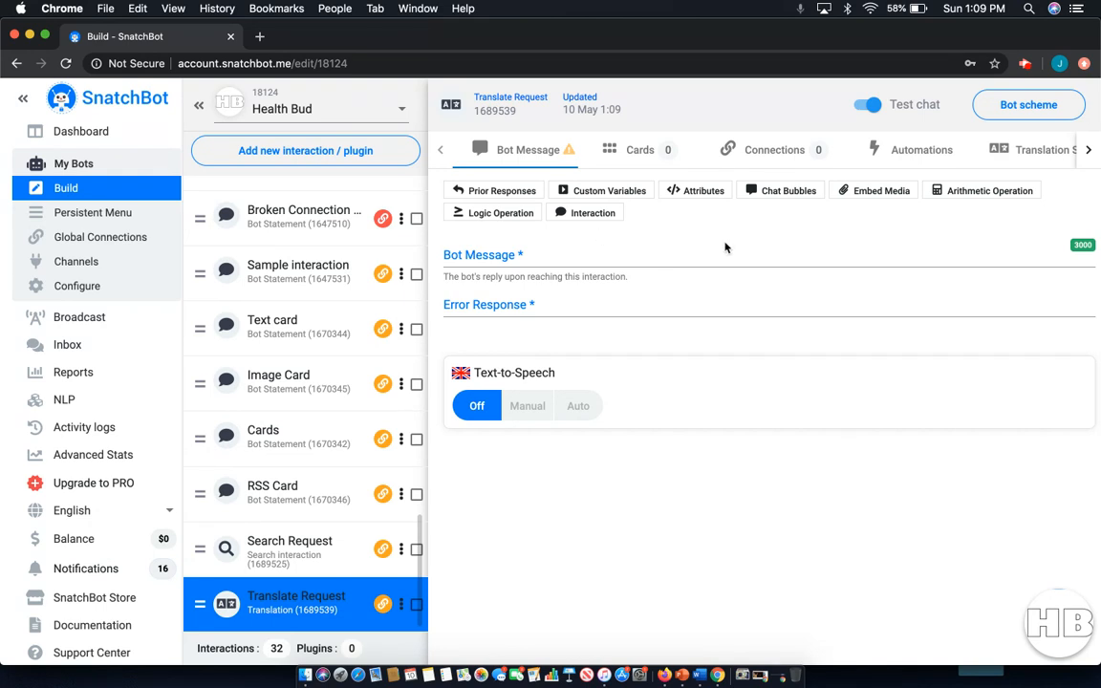
pyautogui.click(497, 251)
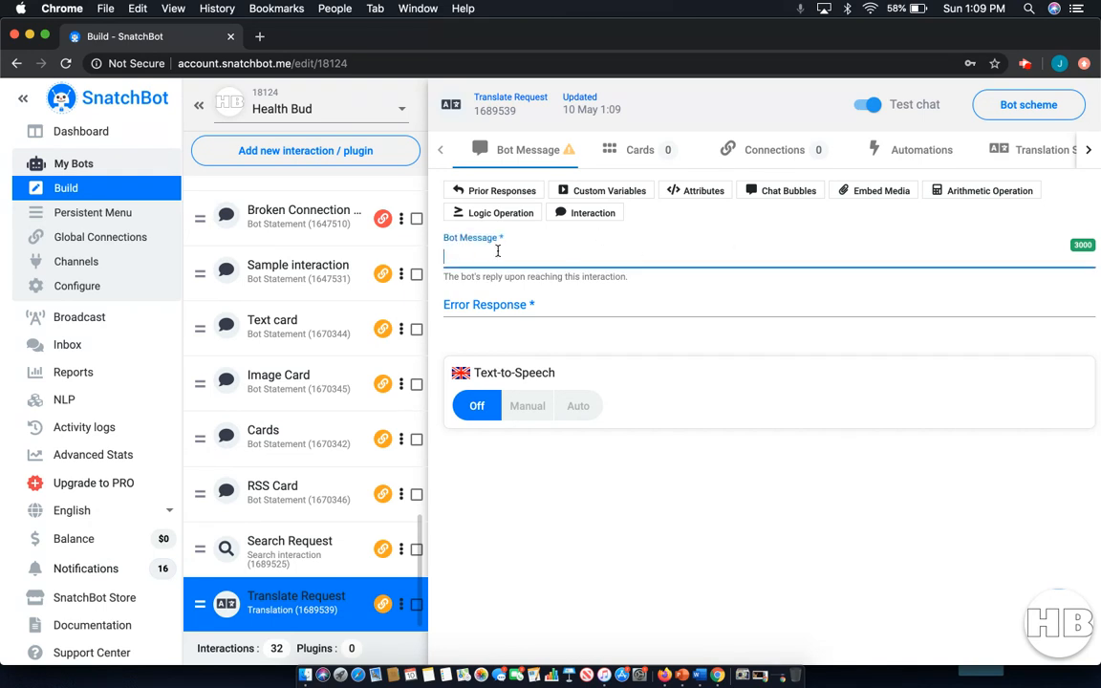
pyautogui.write('Enter English te')
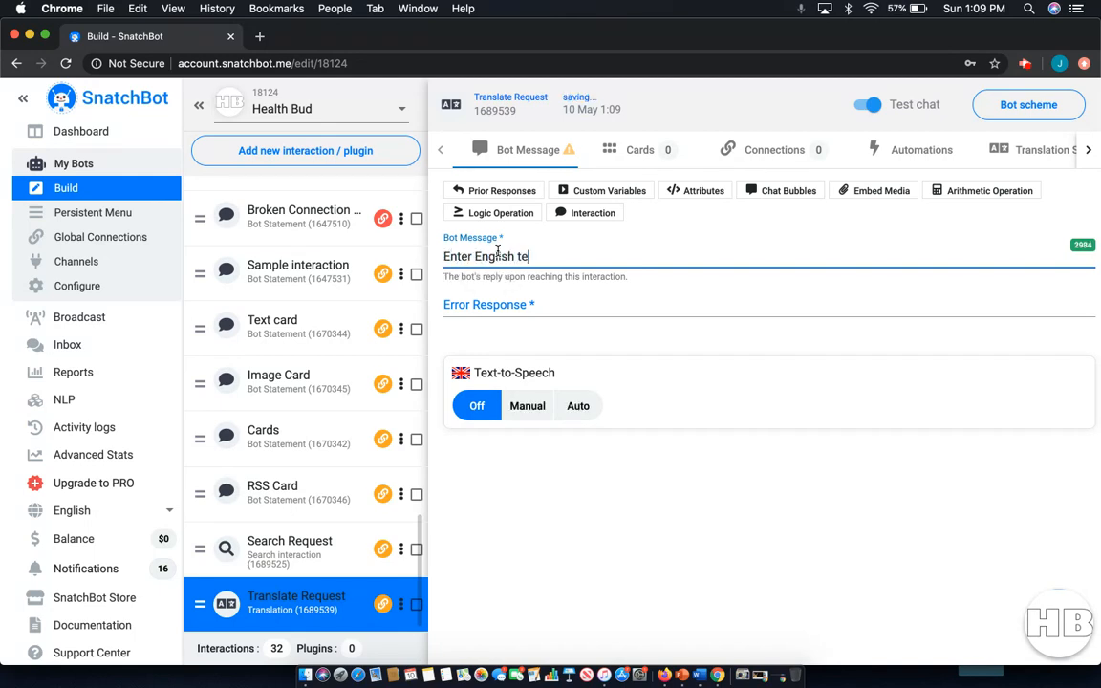
pyautogui.write("xt and I'll translate")
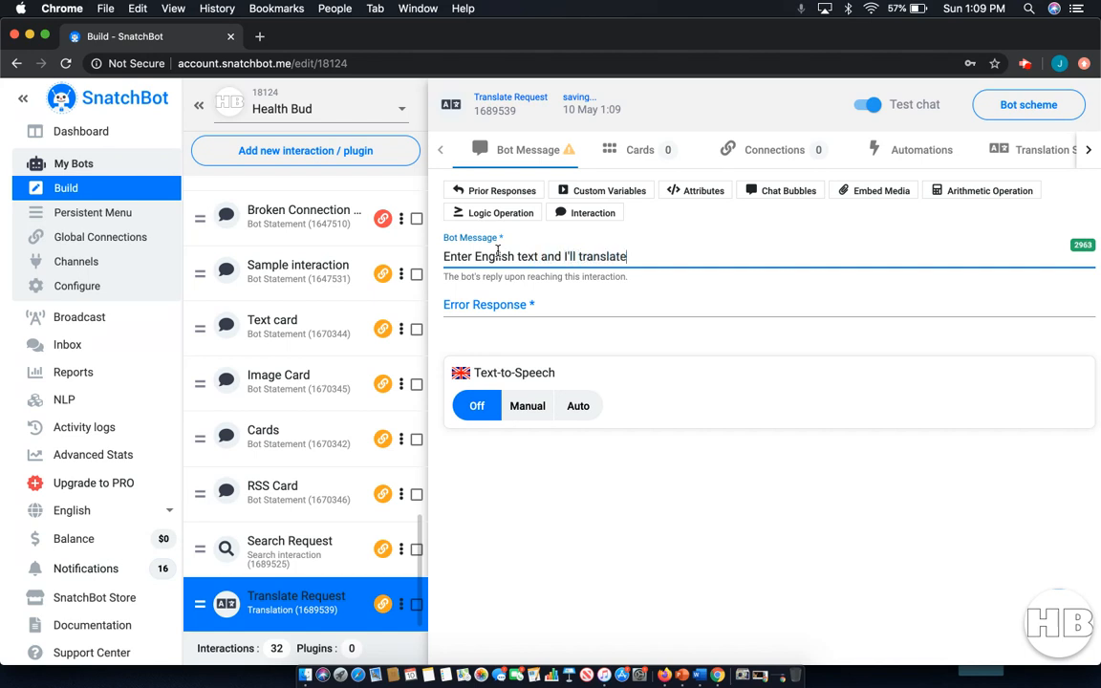
pyautogui.write(' it to French.')
pyautogui.click(806, 202)
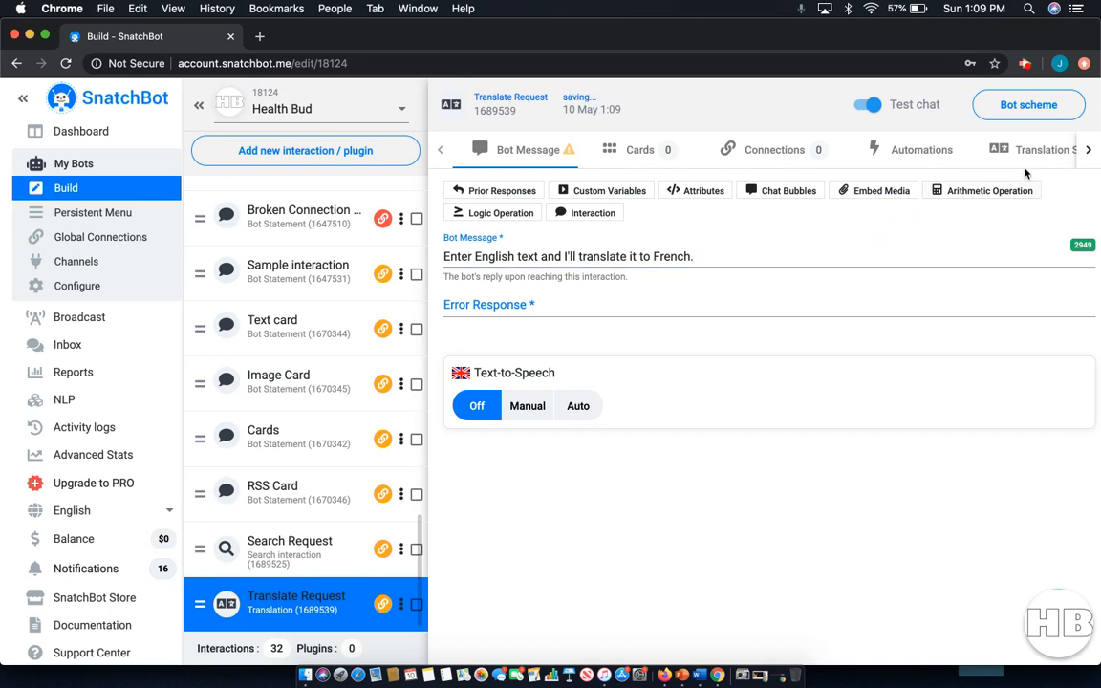
# Go from the interaction's translation settings to the account translation settings, remove the stored Azure API key and save
pyautogui.click(1029, 153)
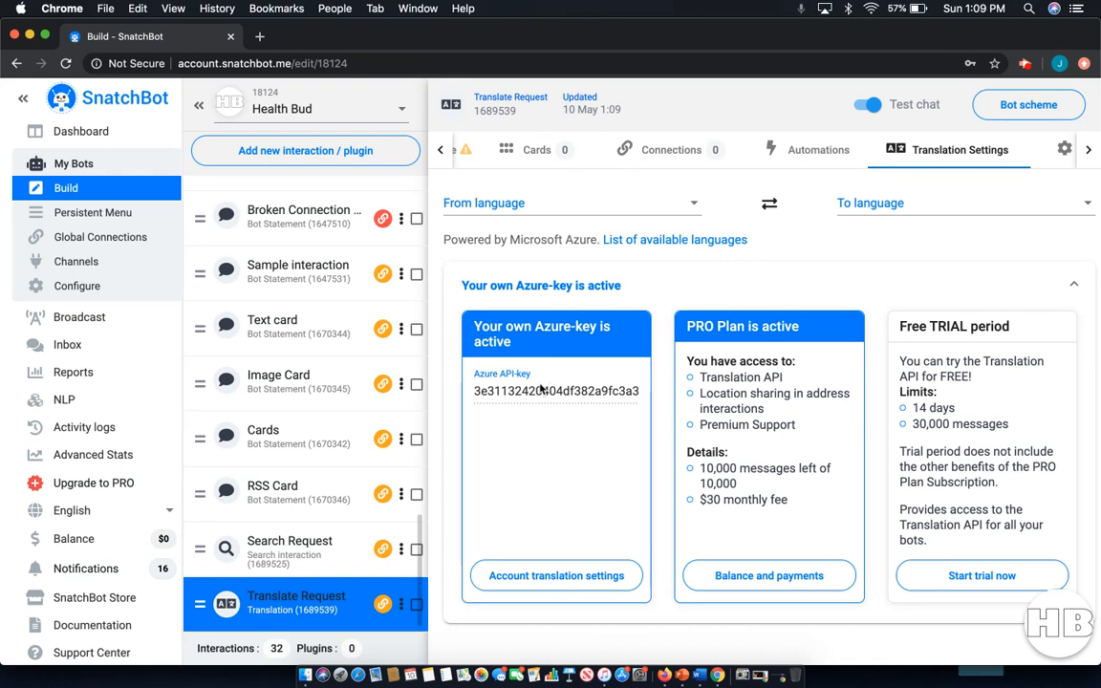
pyautogui.click(663, 297)
pyautogui.click(641, 284)
pyautogui.click(569, 576)
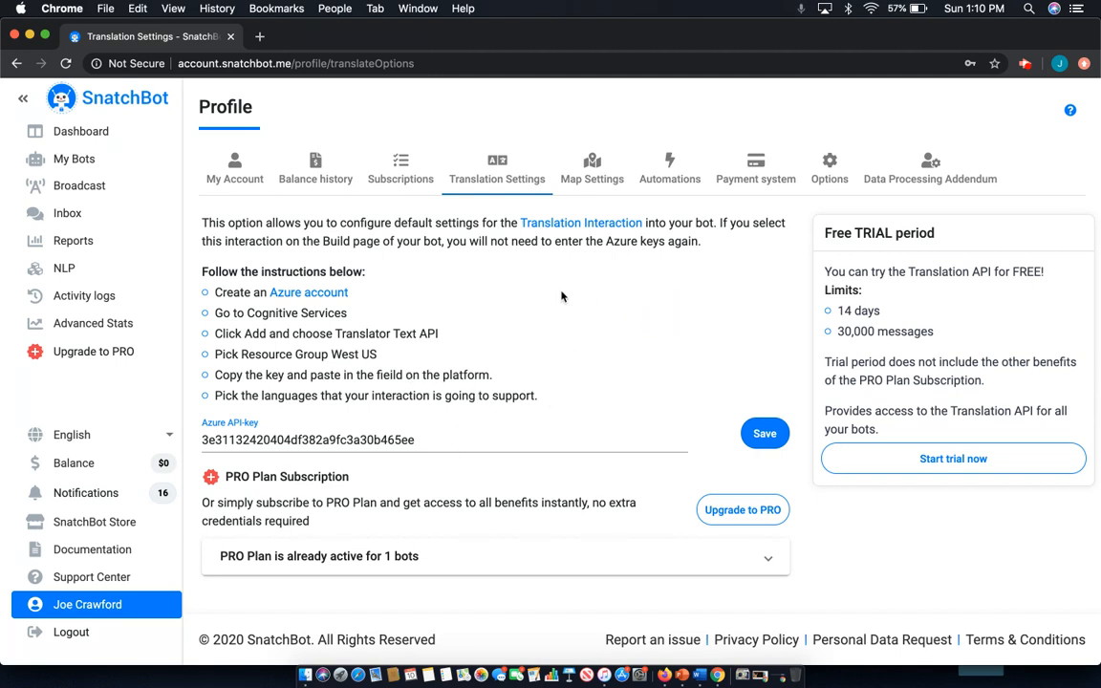
pyautogui.doubleClick(384, 438)
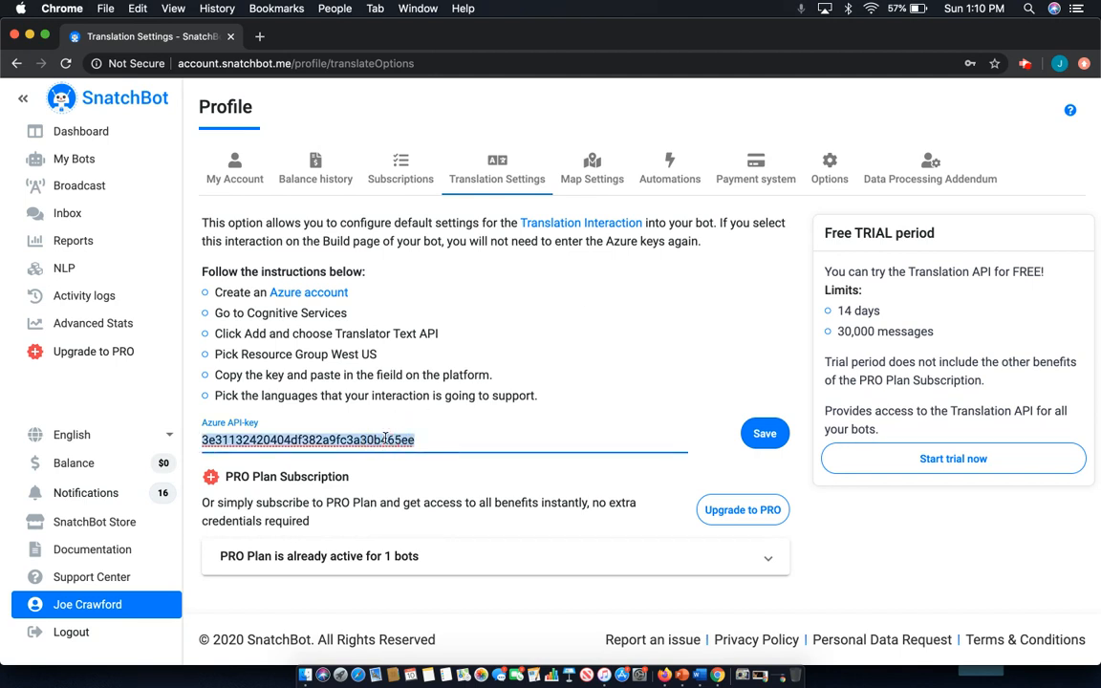
pyautogui.press('BackSpace')
pyautogui.click(512, 307)
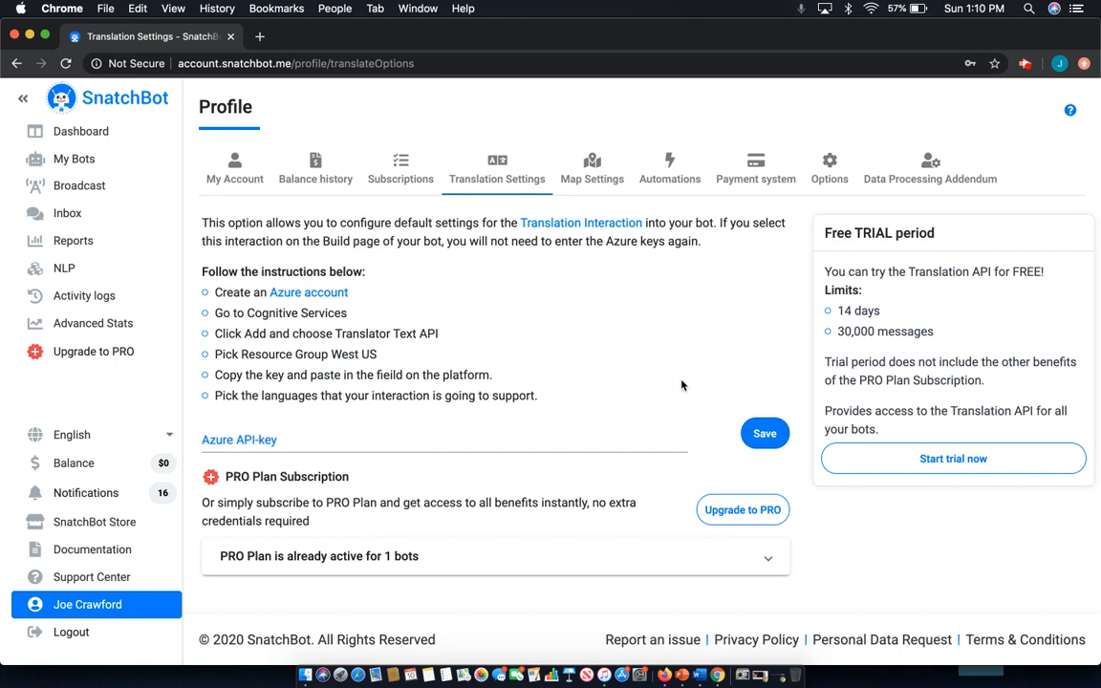
pyautogui.click(762, 435)
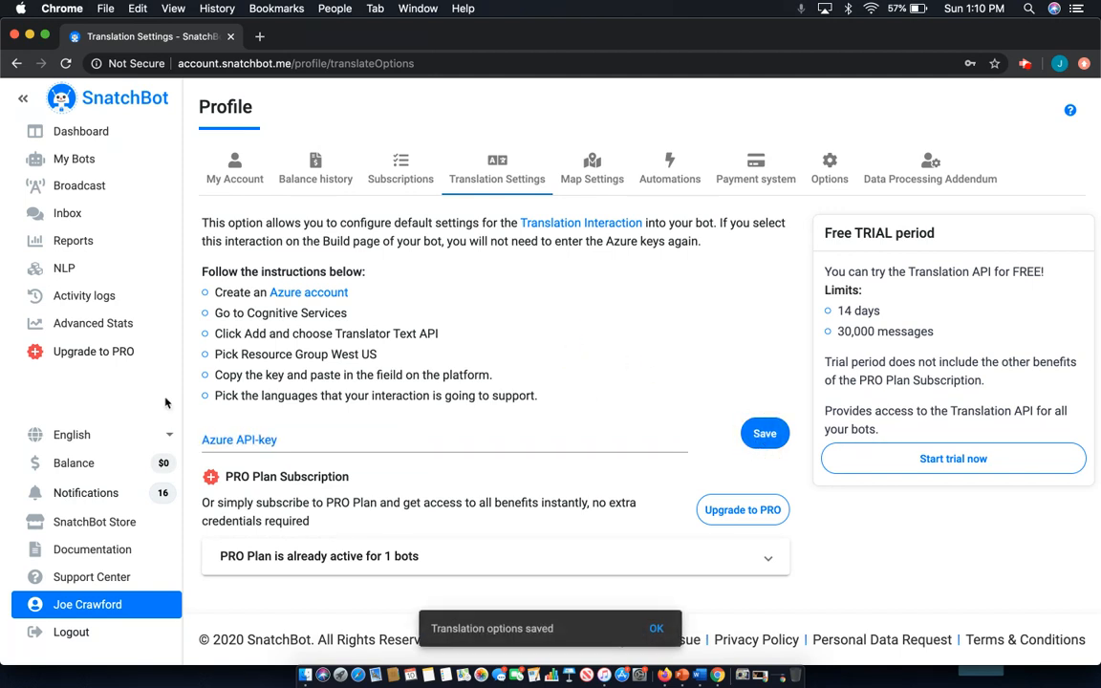
# Return to the Translate Request interaction's translation settings in the Health Bud bot and set the source language to English
pyautogui.click(16, 63)
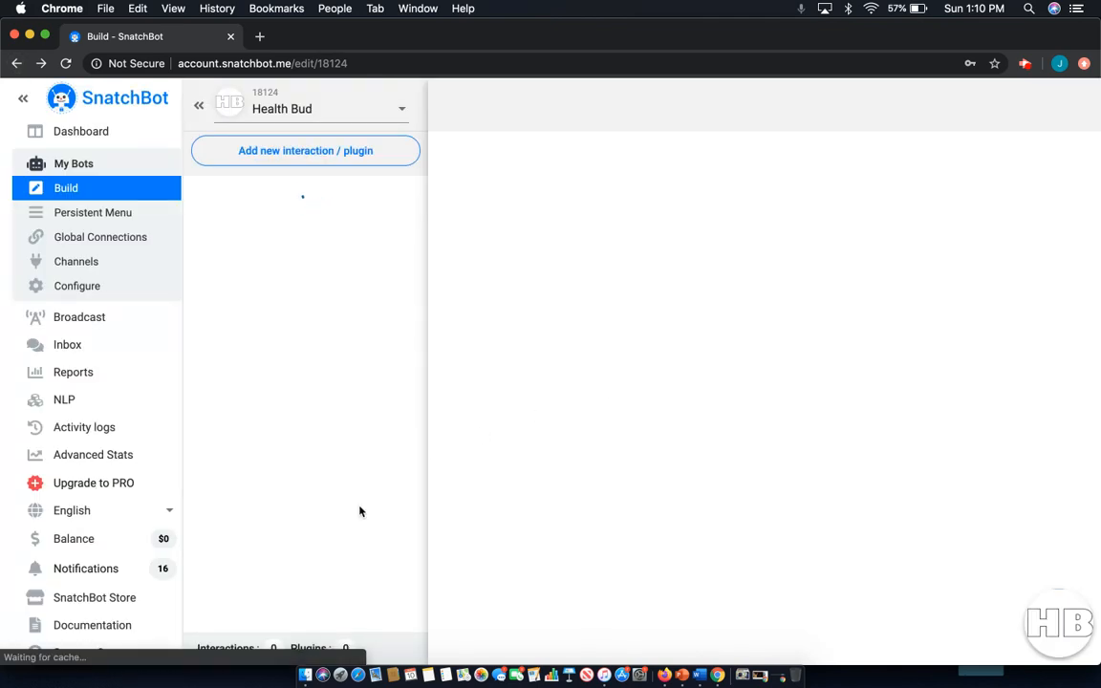
pyautogui.scroll(-15, 361, 521)
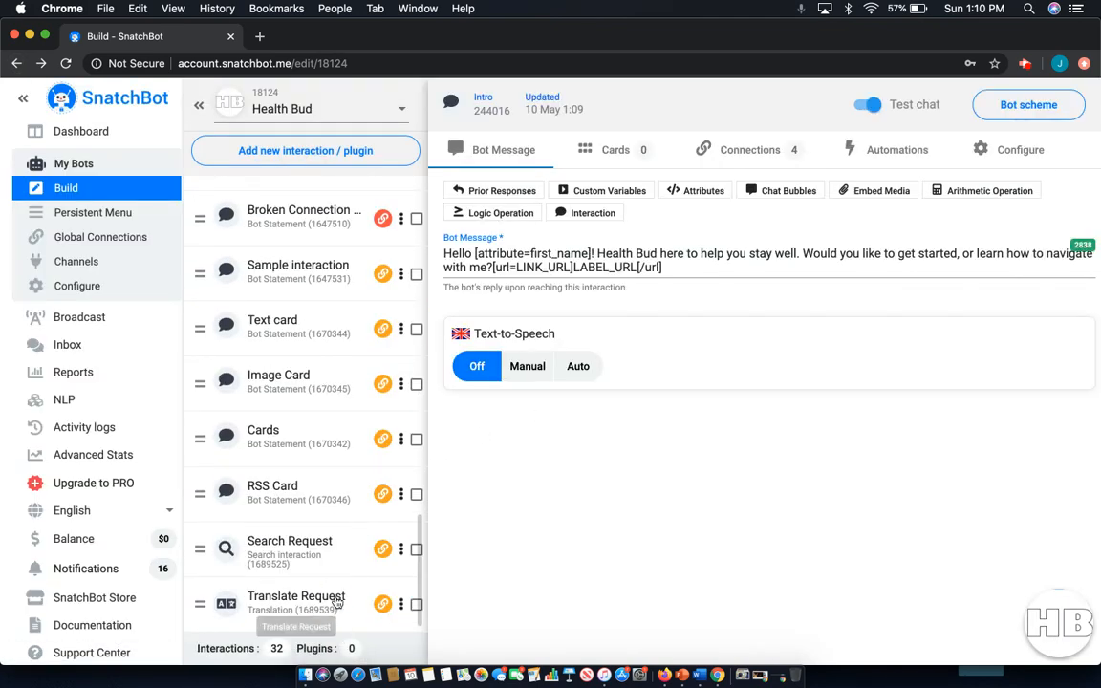
pyautogui.click(306, 593)
pyautogui.click(1024, 160)
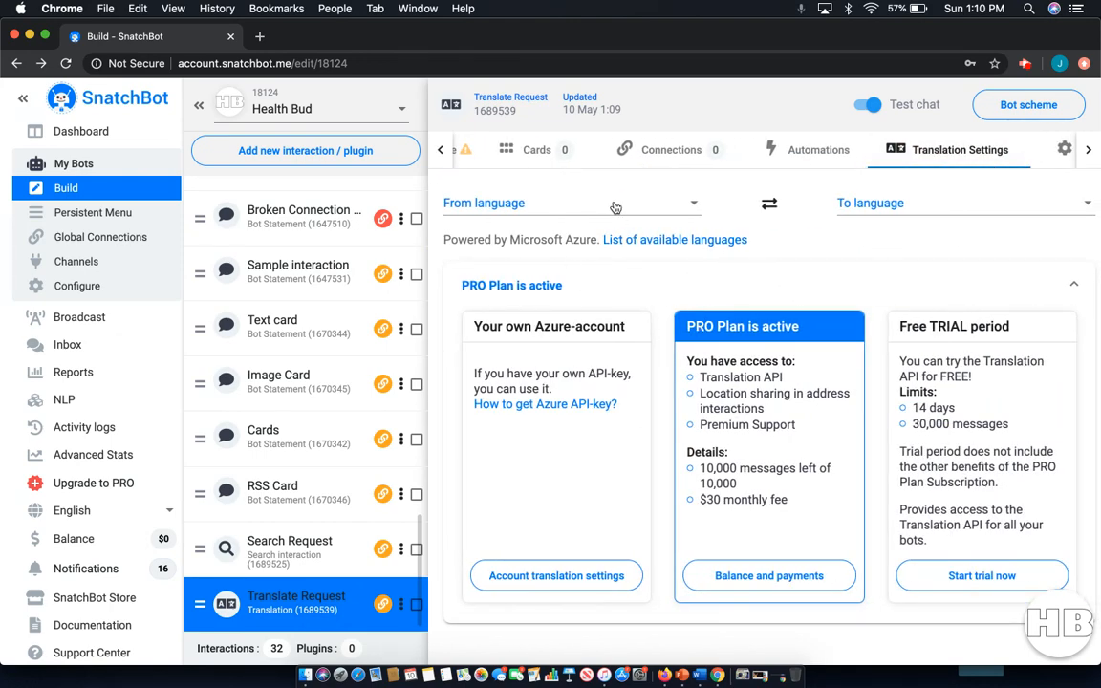
pyautogui.click(554, 196)
pyautogui.scroll(-2, 538, 316)
pyautogui.scroll(-3, 538, 315)
pyautogui.scroll(2, 538, 316)
pyautogui.click(521, 265)
# Set the language that the Translate Request interaction translates to as Français
pyautogui.click(855, 203)
pyautogui.scroll(-4, 886, 330)
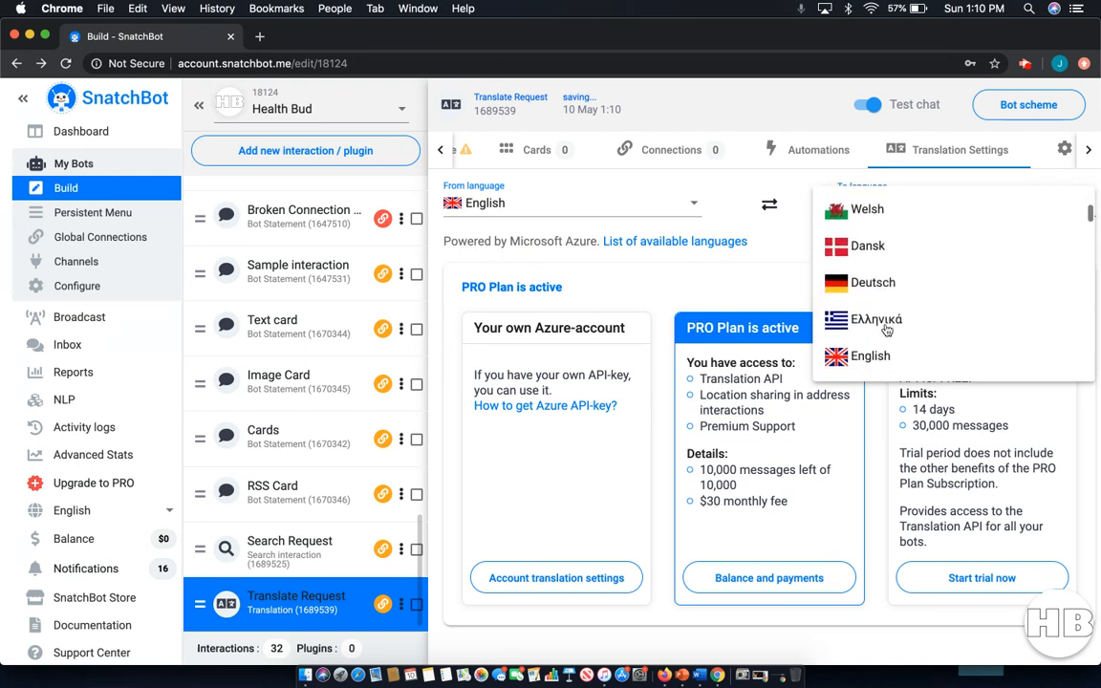
pyautogui.scroll(1, 886, 330)
pyautogui.scroll(-4, 886, 330)
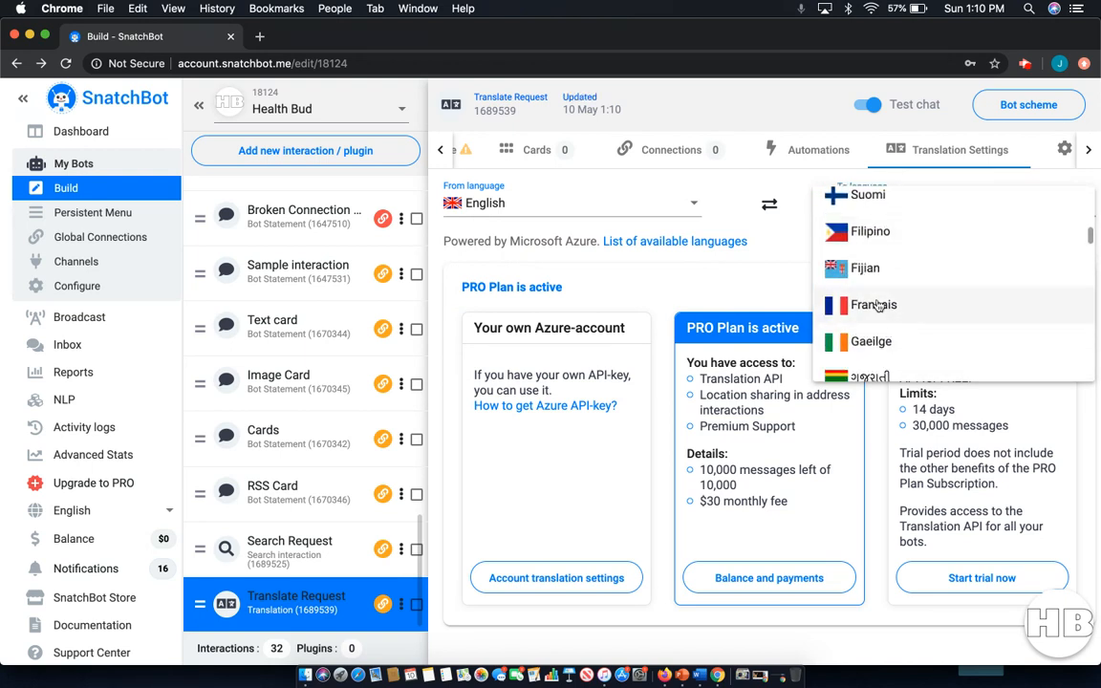
pyautogui.click(877, 305)
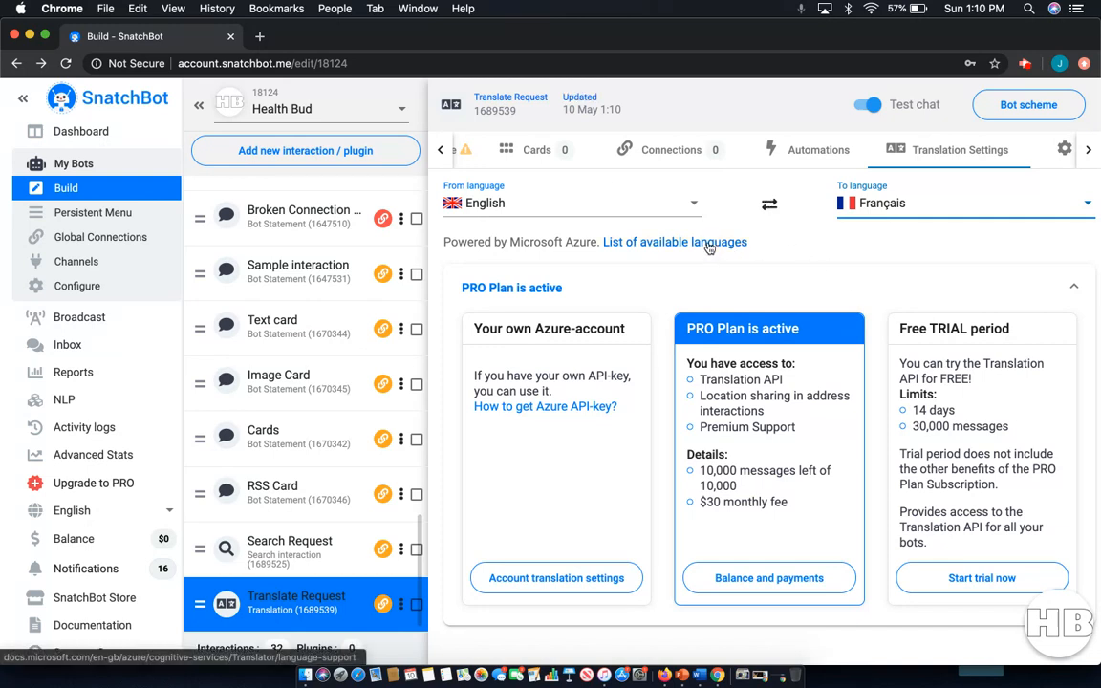
pyautogui.click(863, 247)
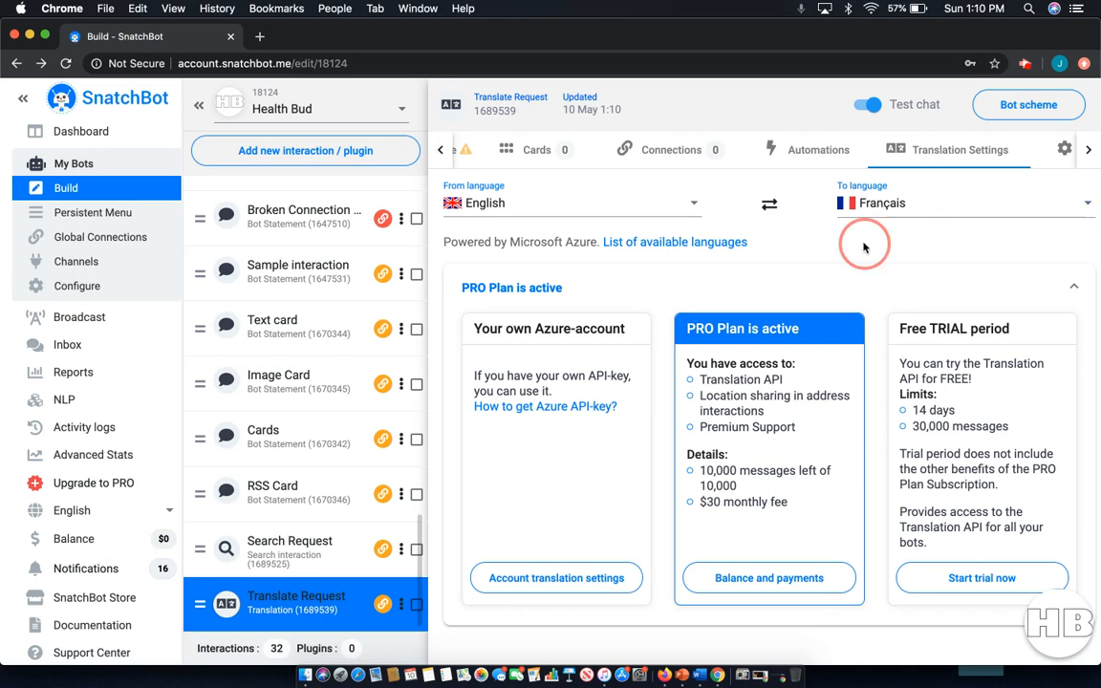
# Test the Translate Request interaction in the chat by sending the message "Hello"
pyautogui.click(401, 604)
pyautogui.click(457, 493)
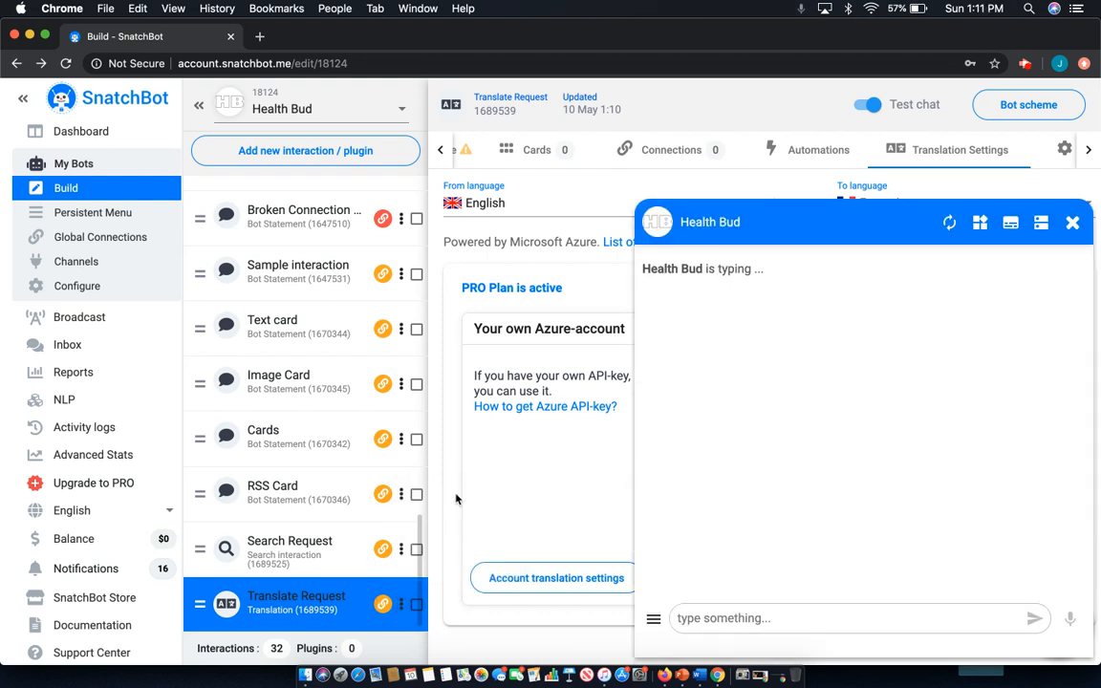
pyautogui.click(753, 617)
pyautogui.write('Hello')
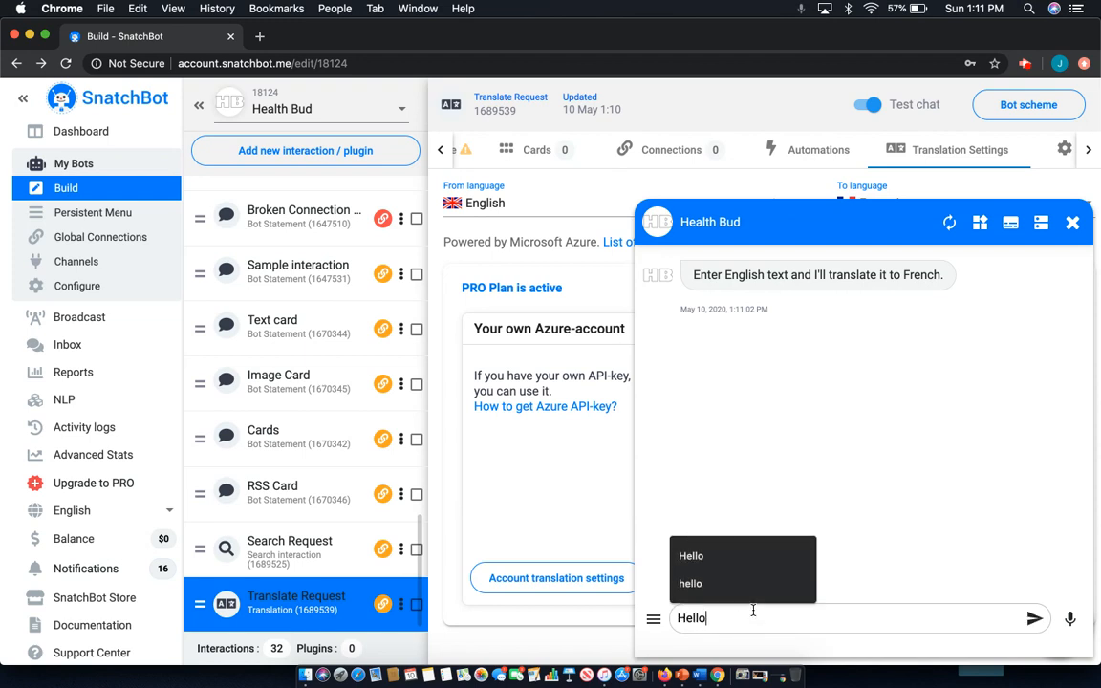
pyautogui.press('Return')
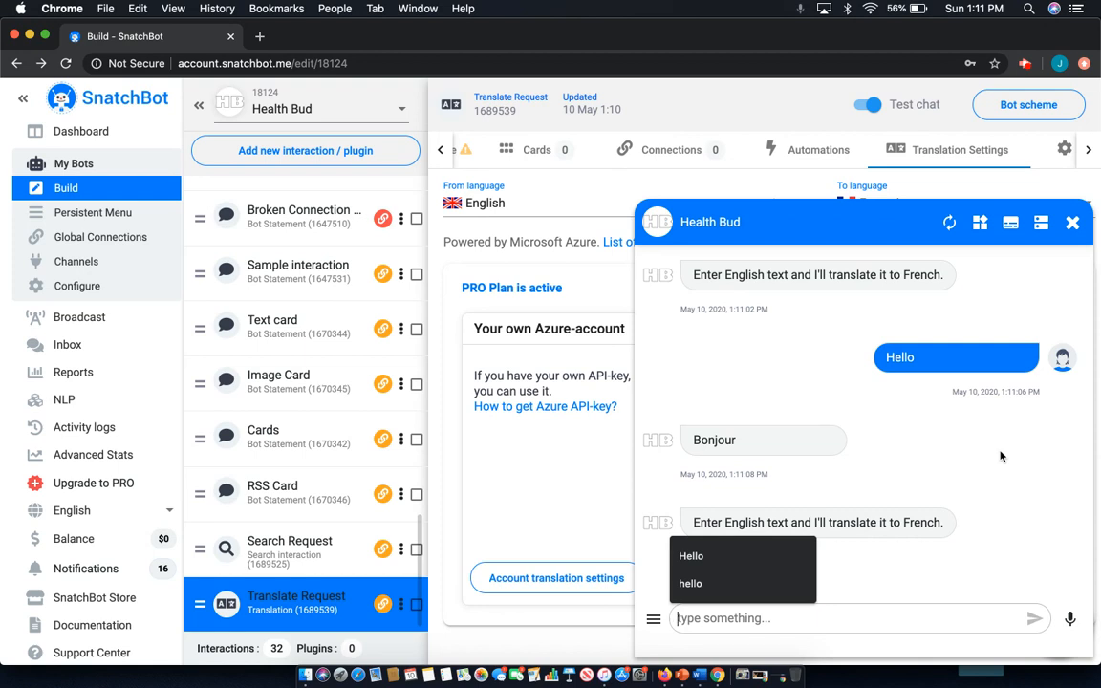
pyautogui.click(948, 456)
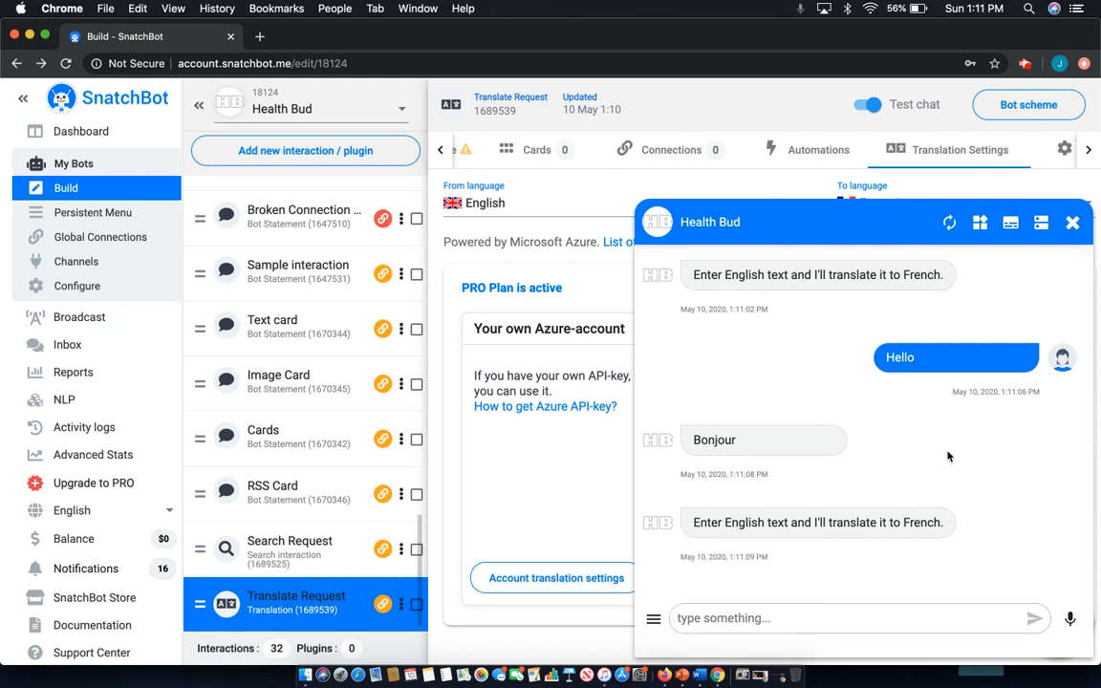